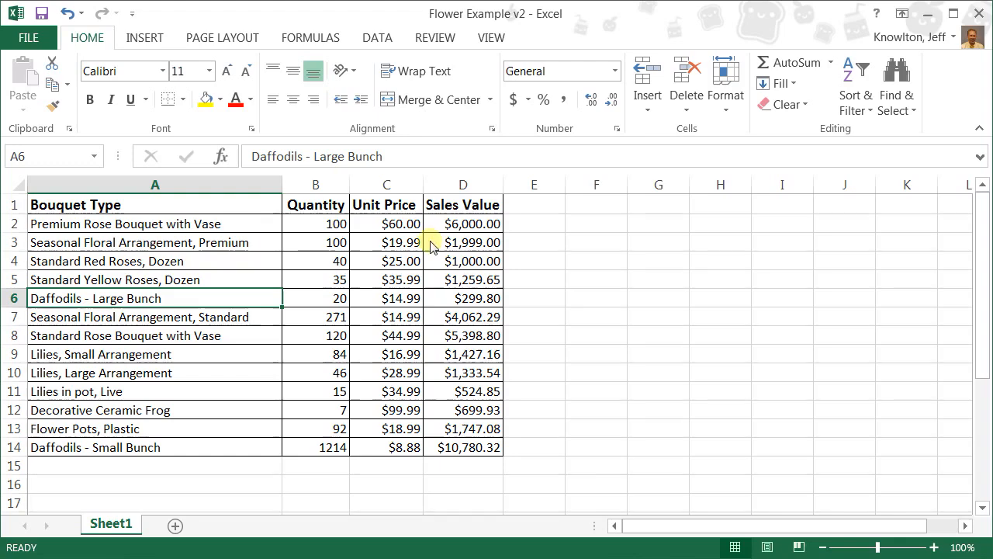
Turn on filtering for the header row of the flower sales table.
left_click(251, 202)
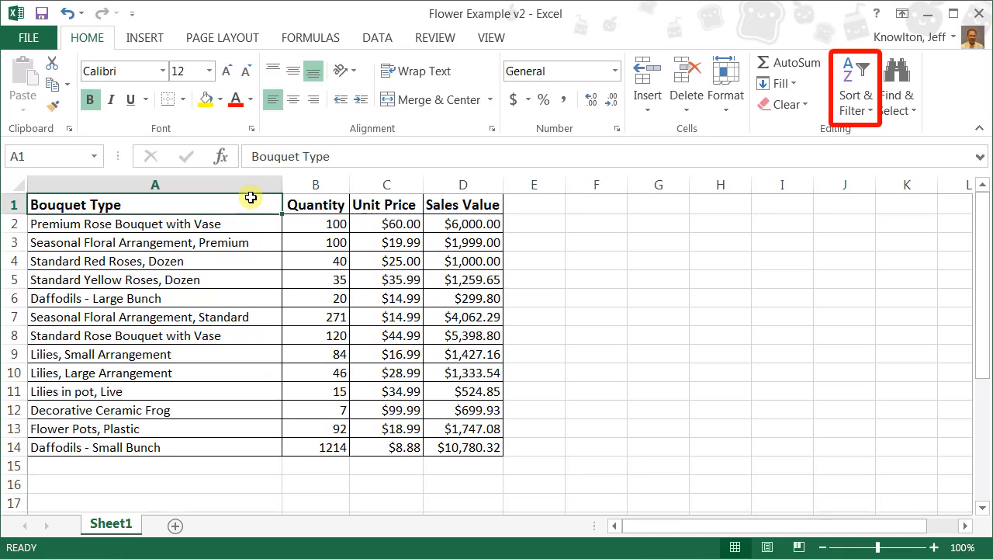
left_click(866, 112)
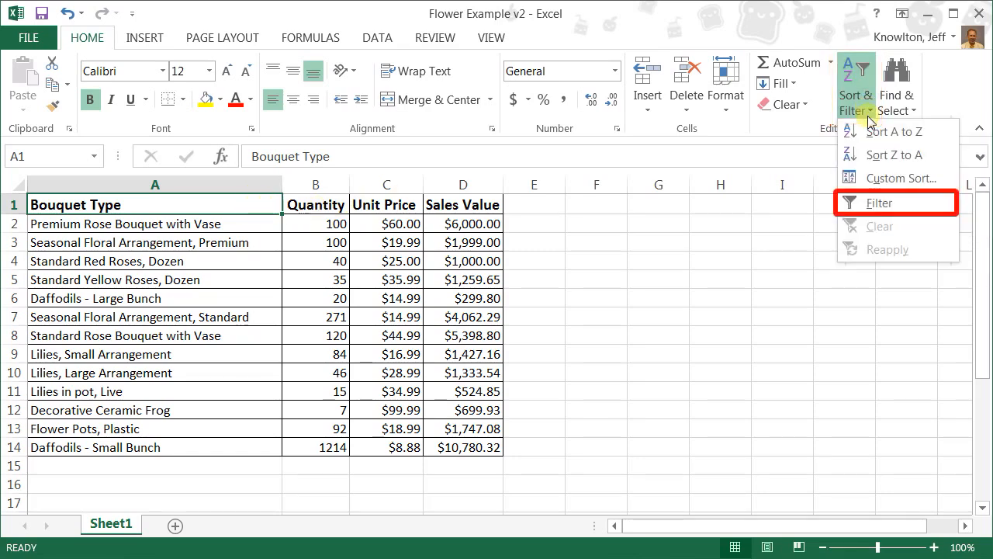
left_click(880, 203)
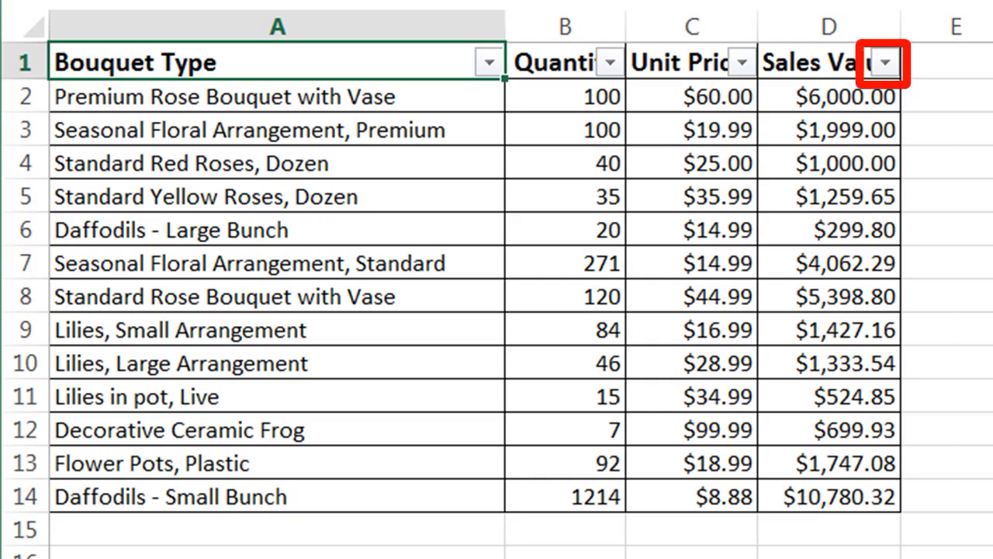
Sort the table by Sales Value from largest to smallest, and re-sort it by Quantity from smallest to largest.
left_click(885, 64)
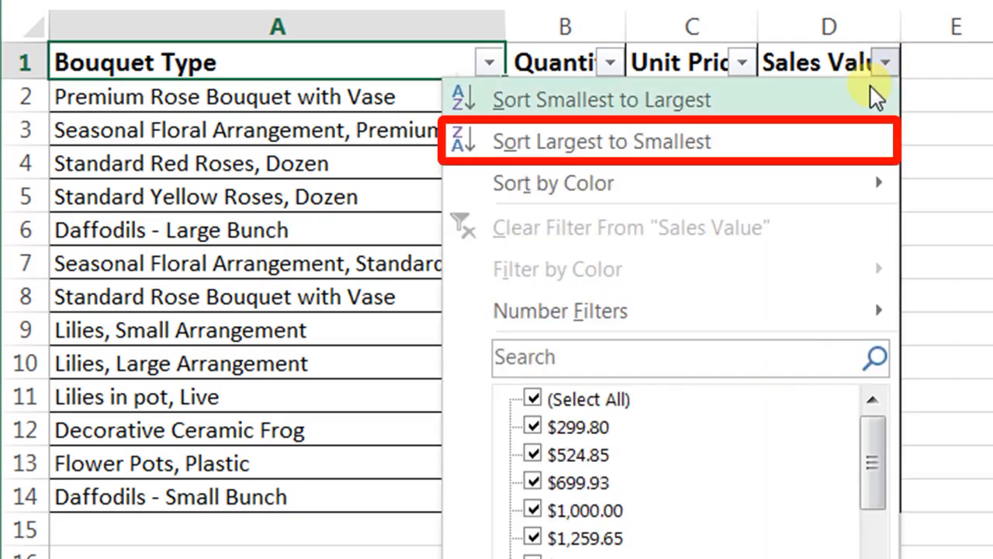
left_click(860, 128)
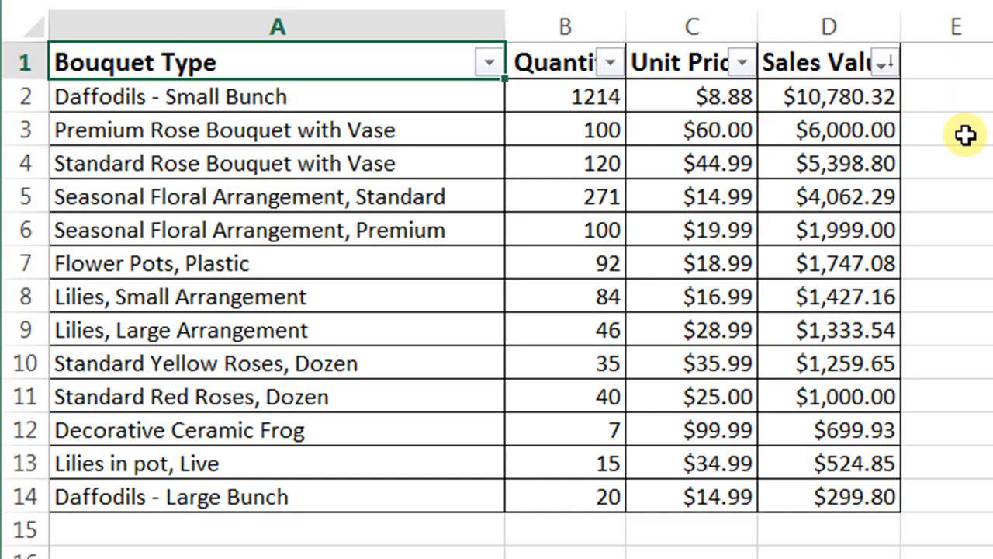
left_click(611, 66)
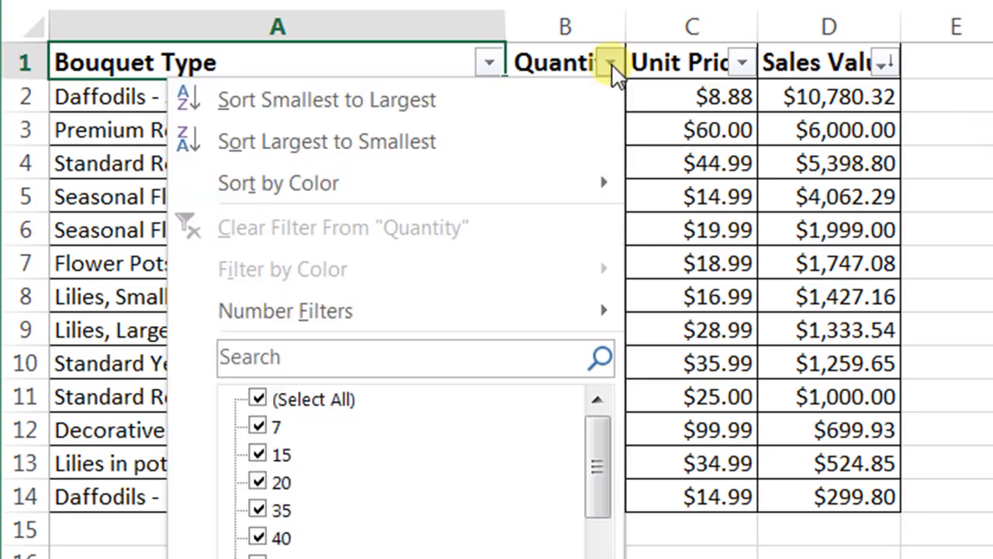
left_click(584, 110)
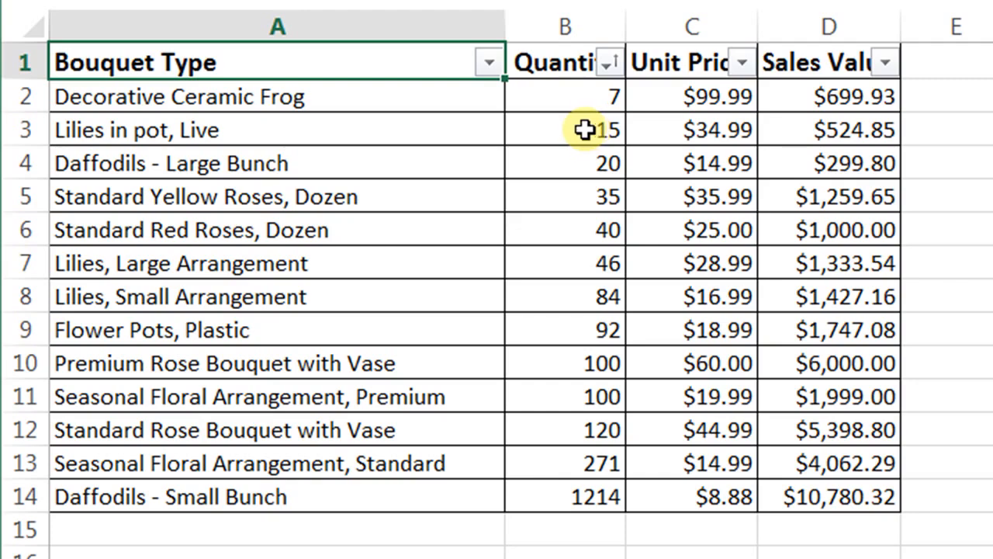
Sort the table by Bouquet Type from A to Z.
left_click(489, 62)
left_click(463, 108)
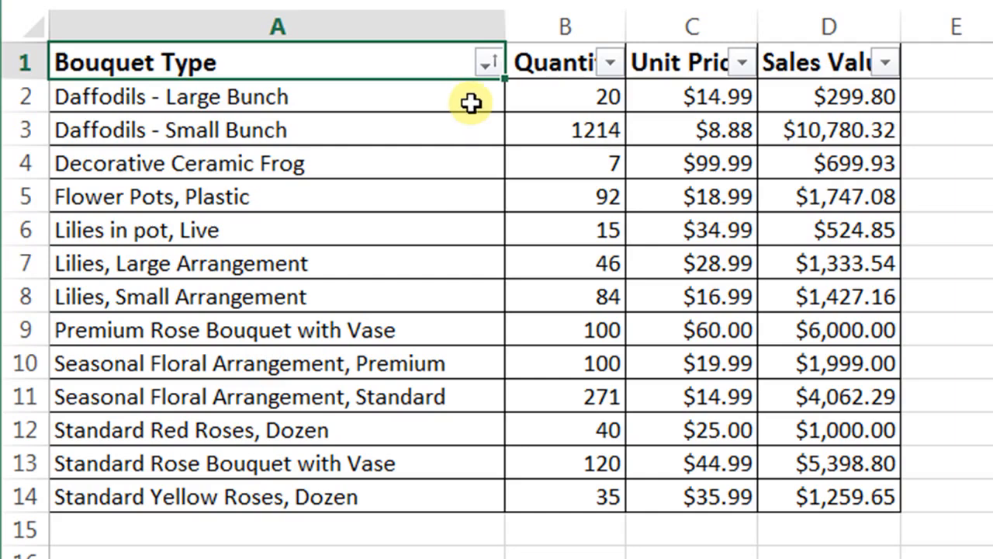
Filter the Bouquet Type column to show only entries containing "Rose".
left_click(485, 64)
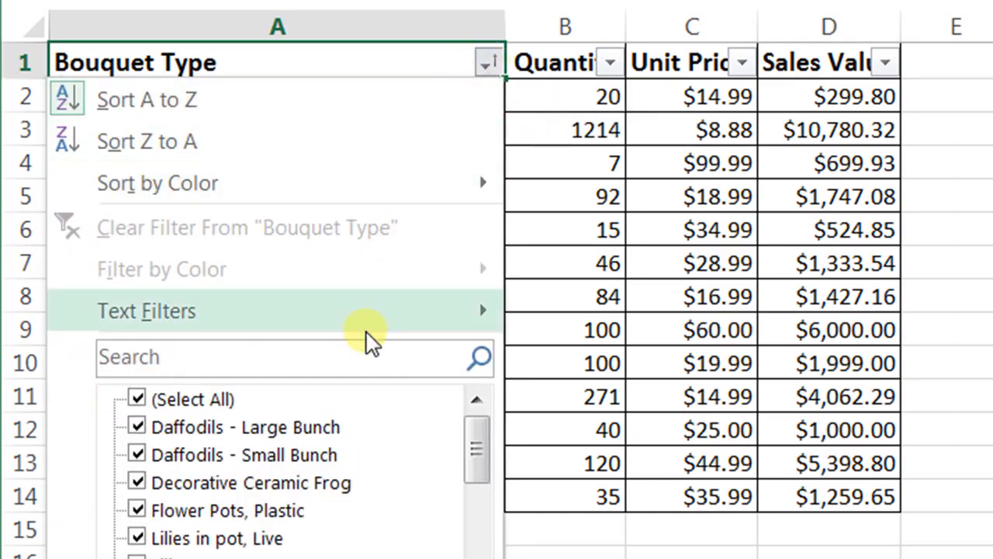
left_click(379, 355)
type("Rose")
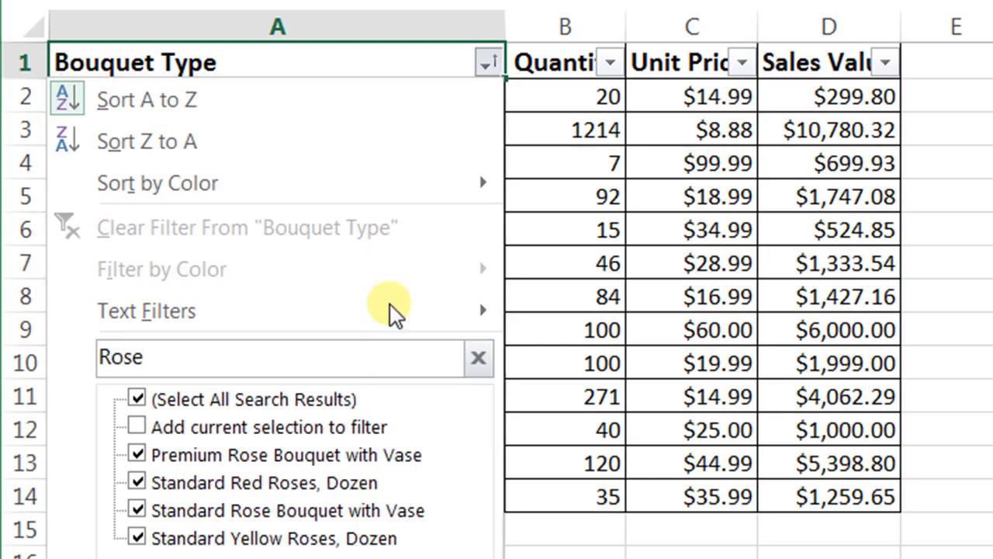
key("Return")
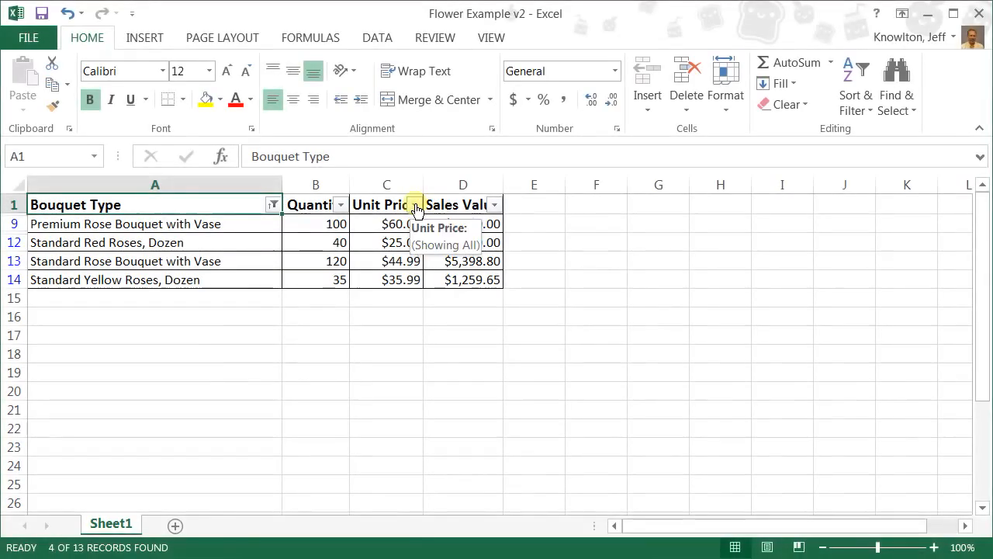
Filter the Unit Price column with a custom number filter for values less than 40.
left_click(742, 62)
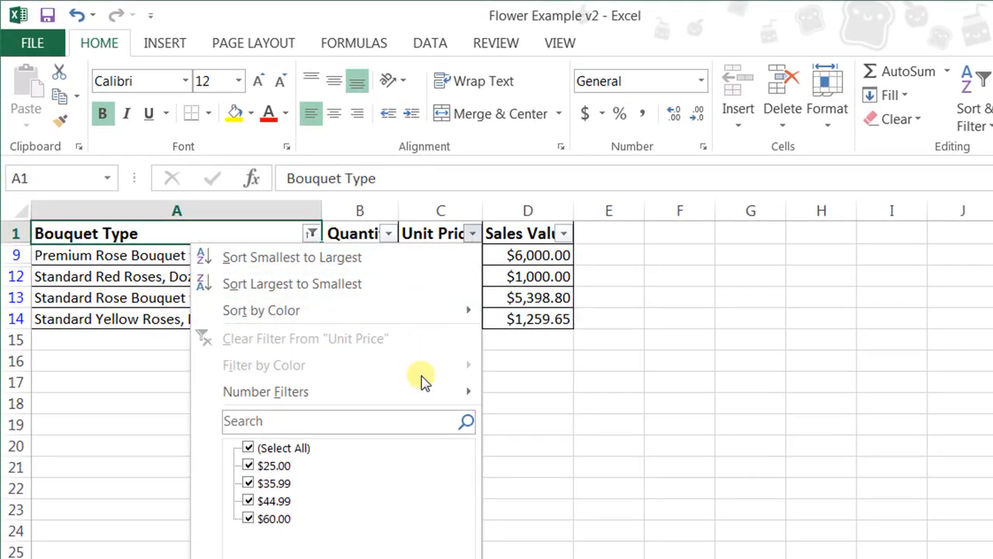
mouse_move(403, 380)
left_click(547, 503)
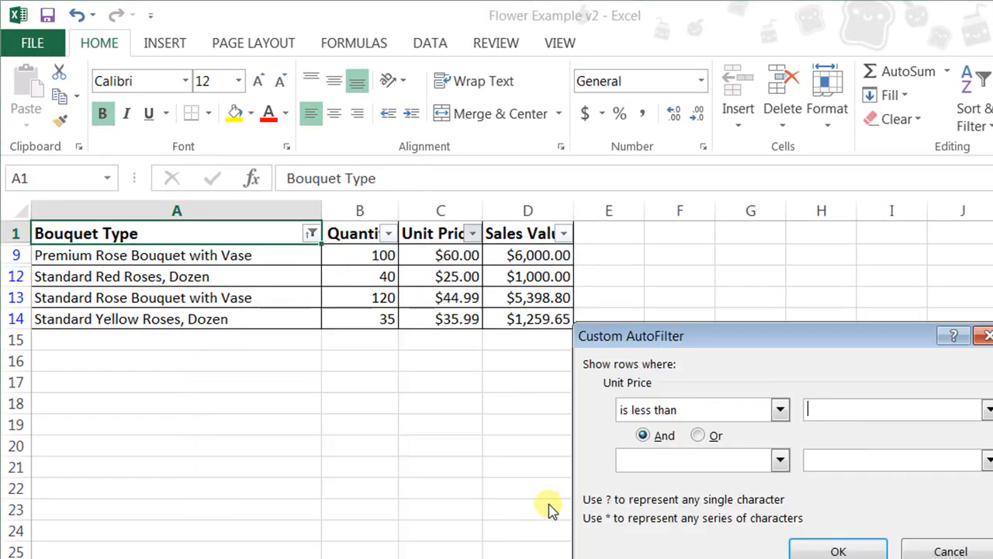
type("40")
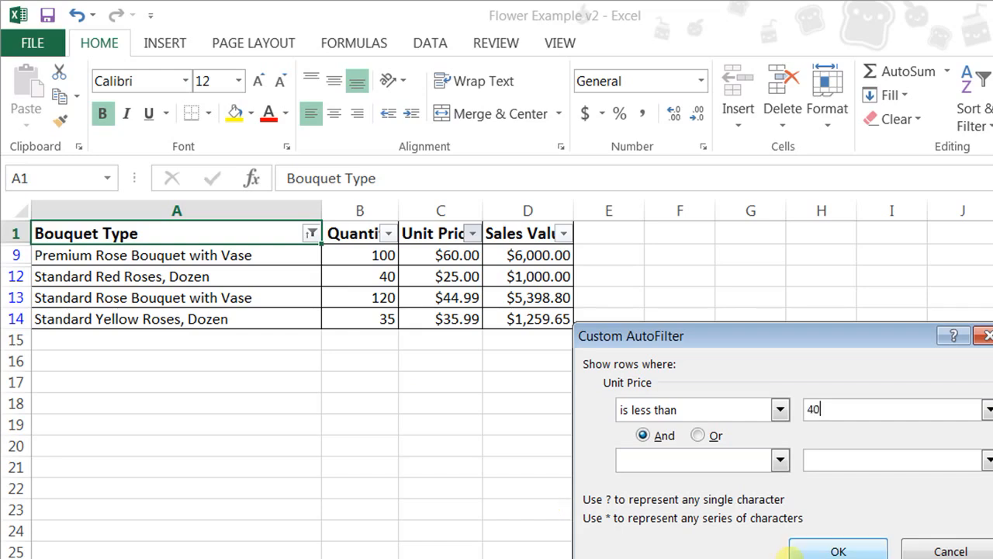
left_click(827, 549)
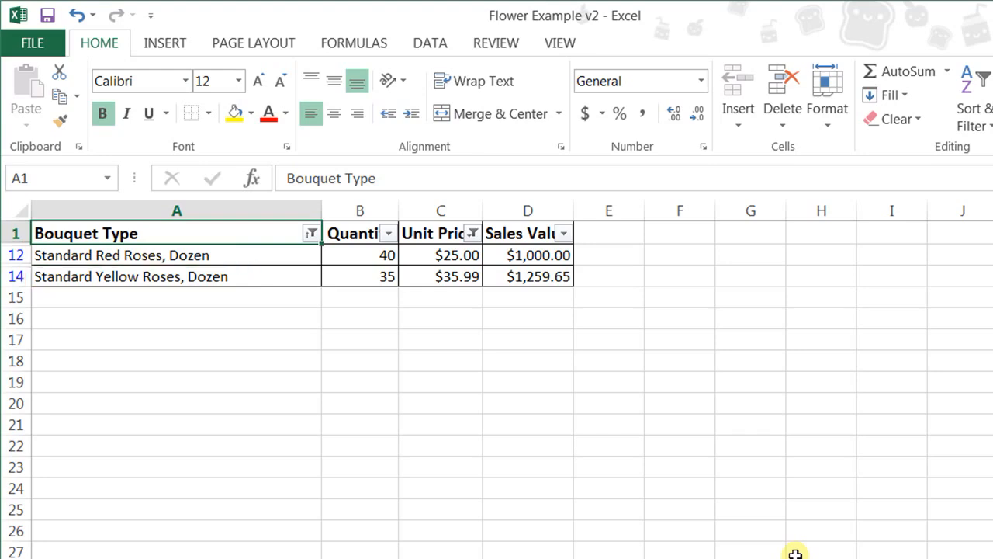
Clear the filters from the Unit Price and Bouquet Type columns.
left_click(472, 232)
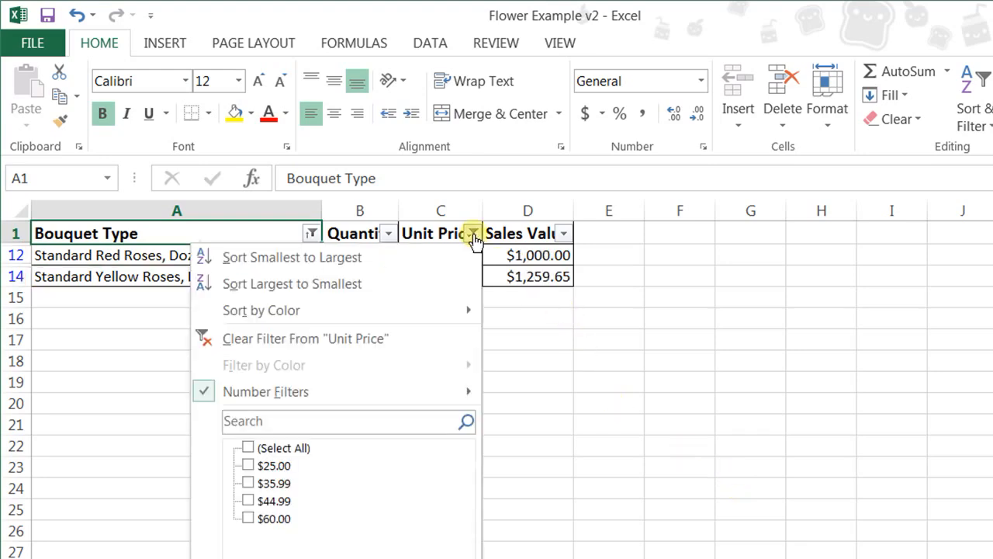
left_click(424, 340)
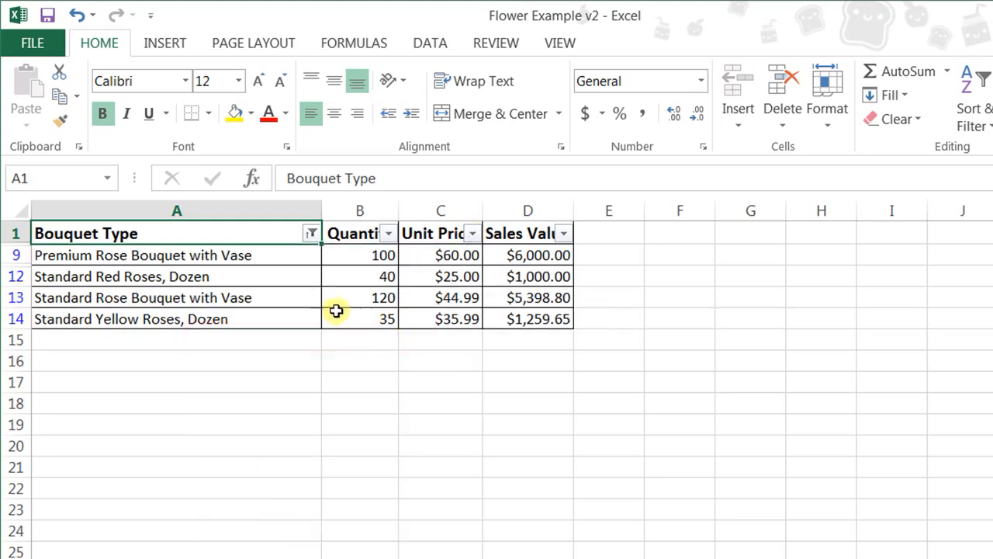
left_click(311, 235)
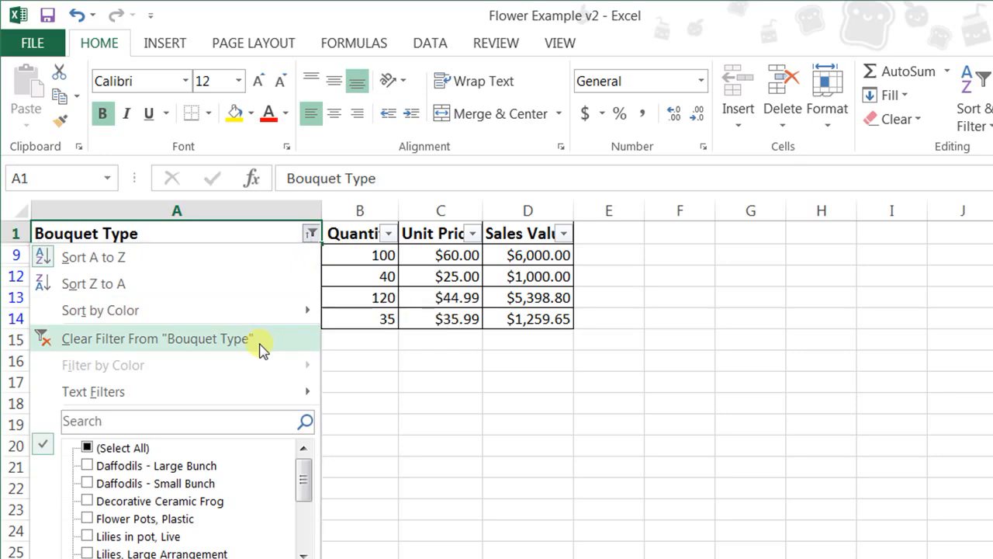
left_click(261, 348)
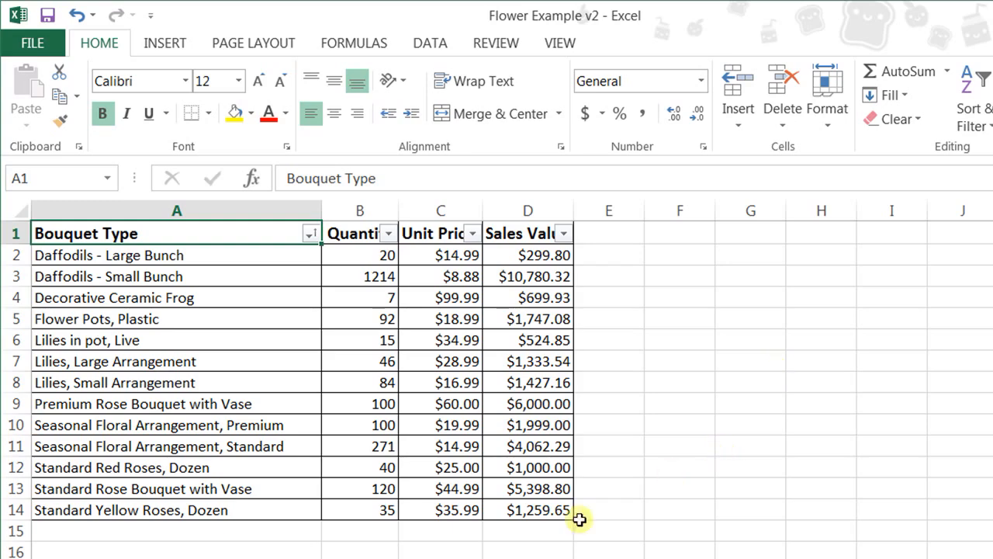
Enter the label "Total" in cell A15 below the last bouquet type.
left_click(306, 534)
type("Total")
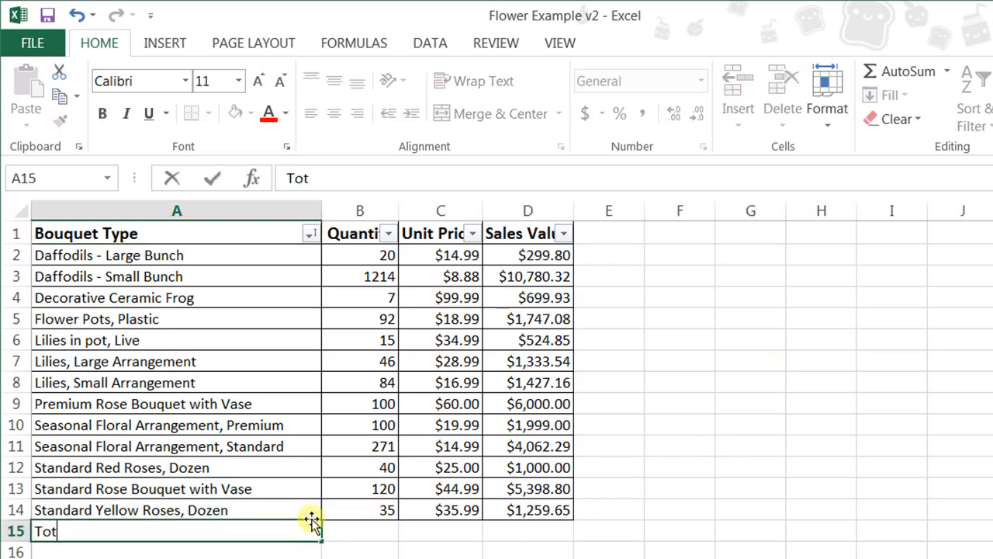
key("Tab")
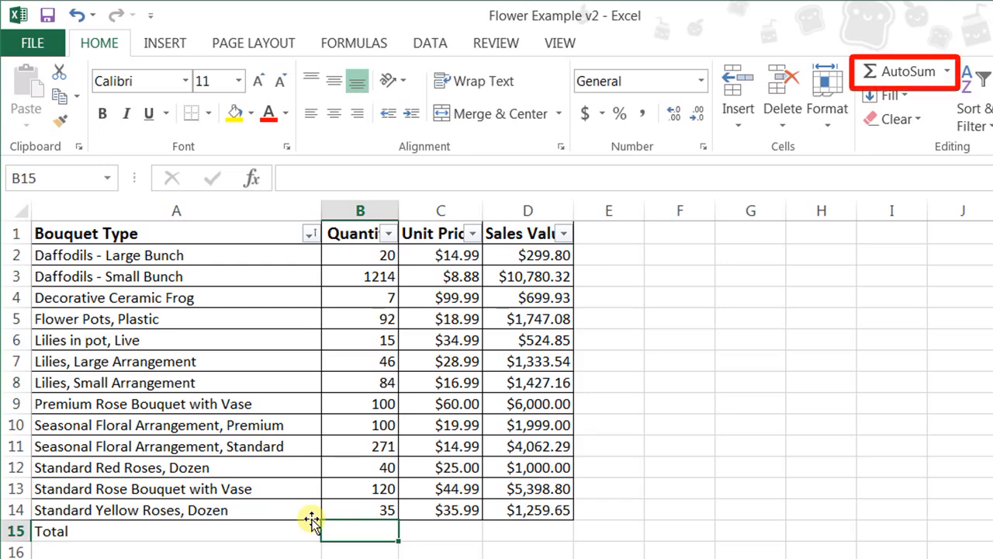
Add AutoSum totals for the Quantity column in B15 and the Sales Value column in D15.
left_click(947, 72)
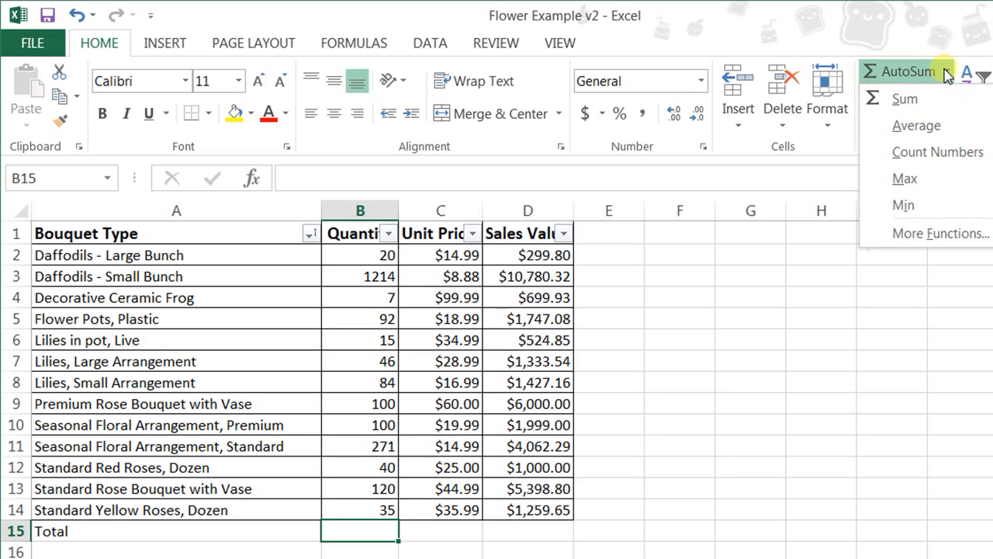
left_click(942, 100)
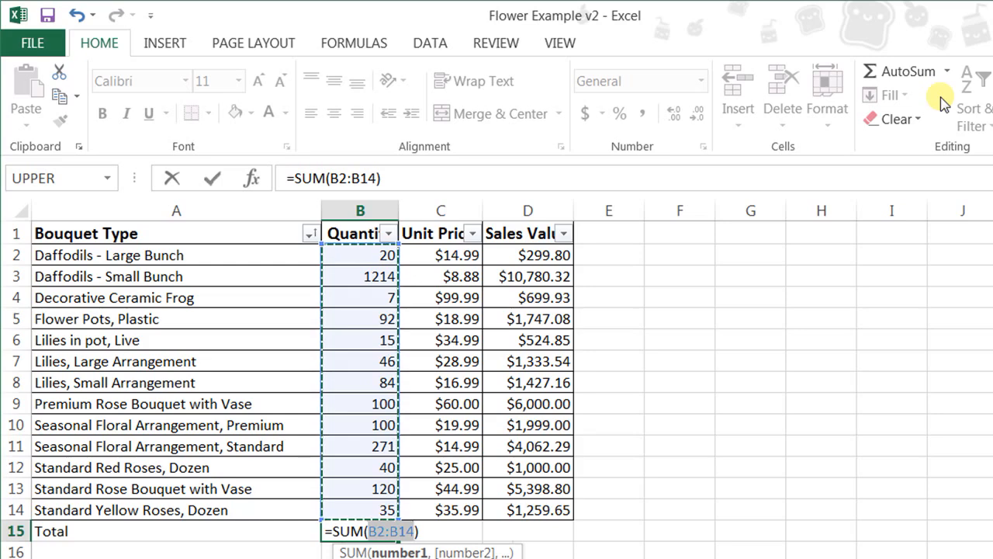
key("Return")
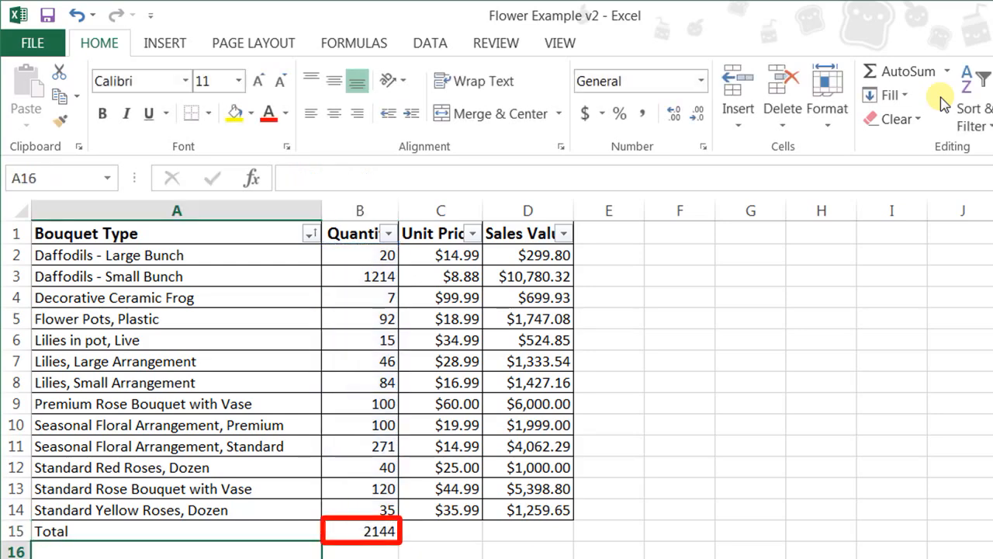
left_click(551, 530)
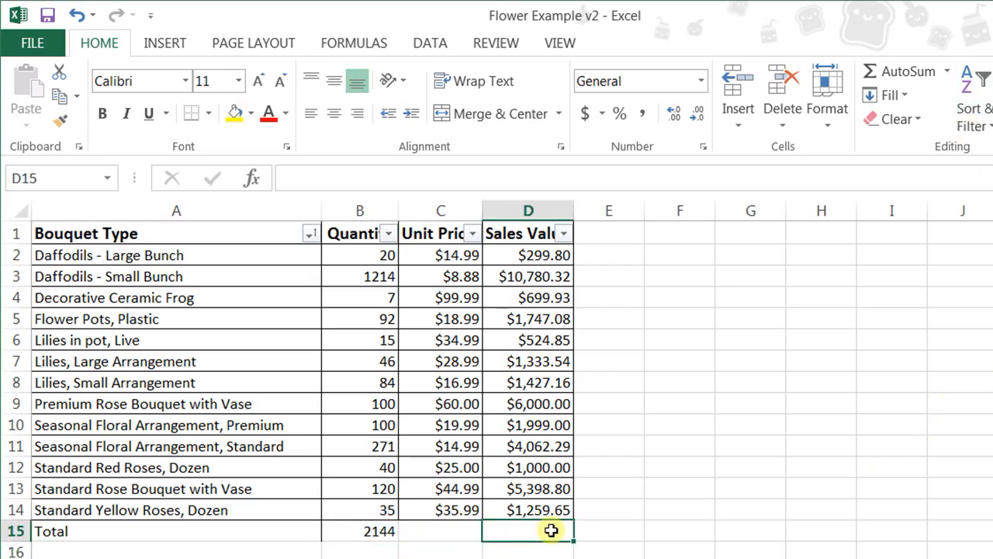
left_click(896, 71)
key("Return")
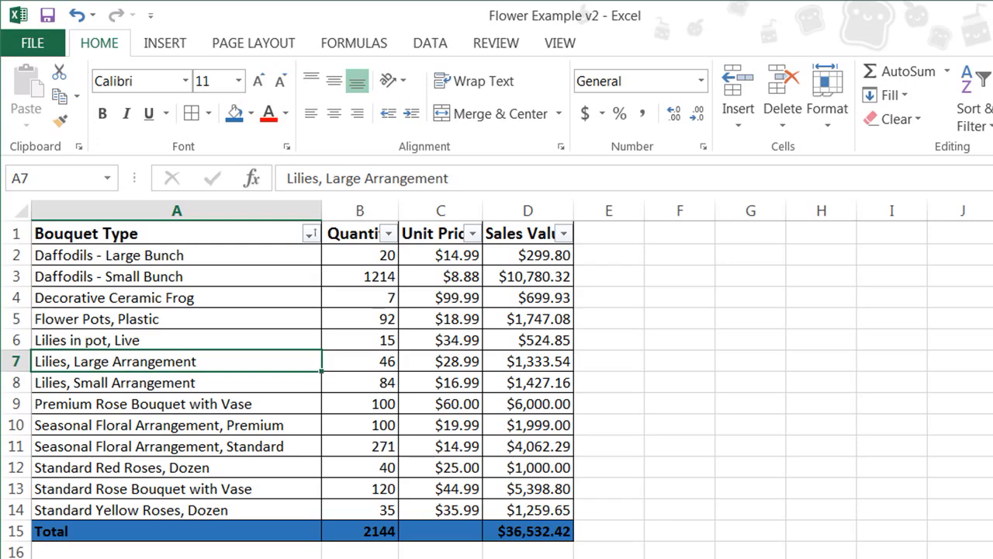
Insert a new sheet row above the "Lilies, Small Arrangement" row.
left_click(12, 381)
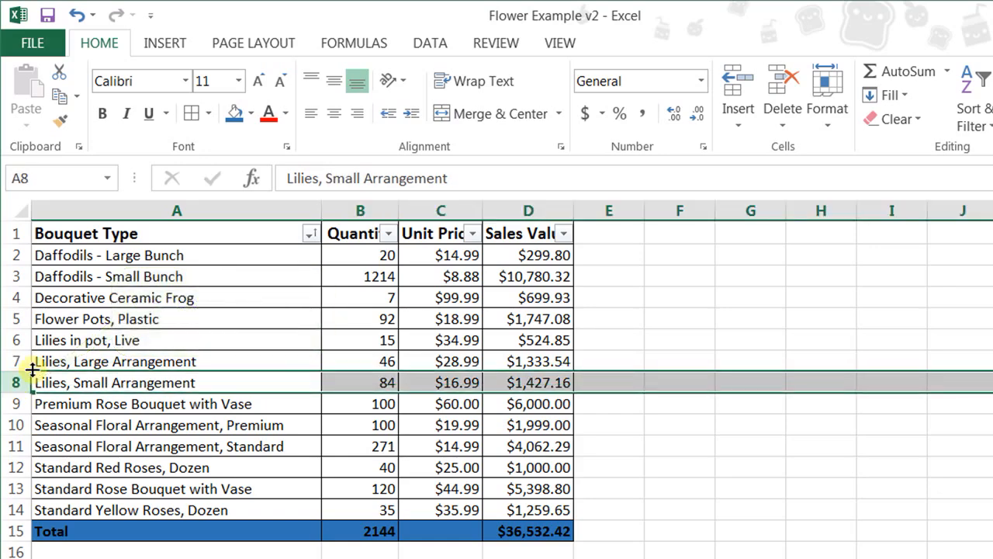
left_click(737, 129)
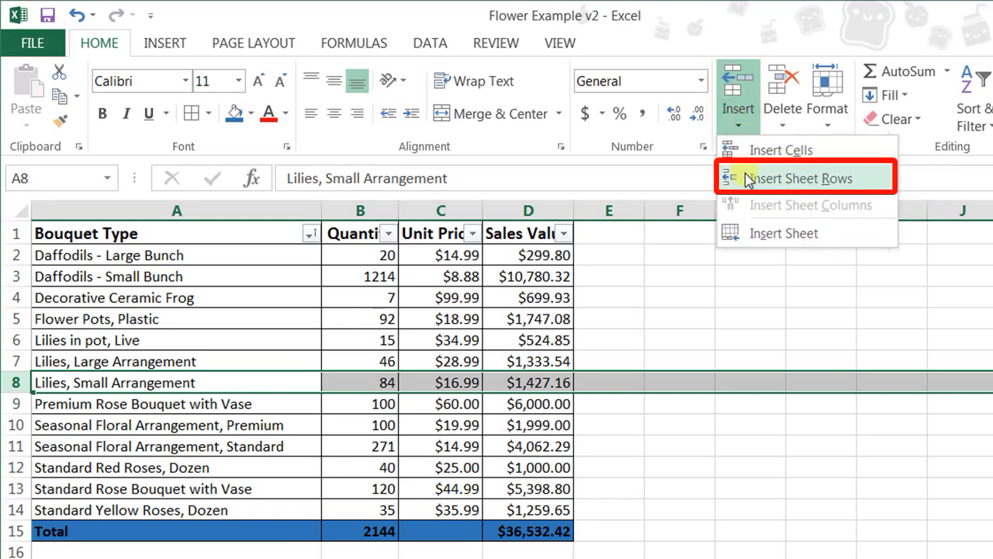
left_click(747, 178)
Fill the blank row 8 with bouquet type Zinnias, quantity 24 and unit price $34.79.
left_click(230, 379)
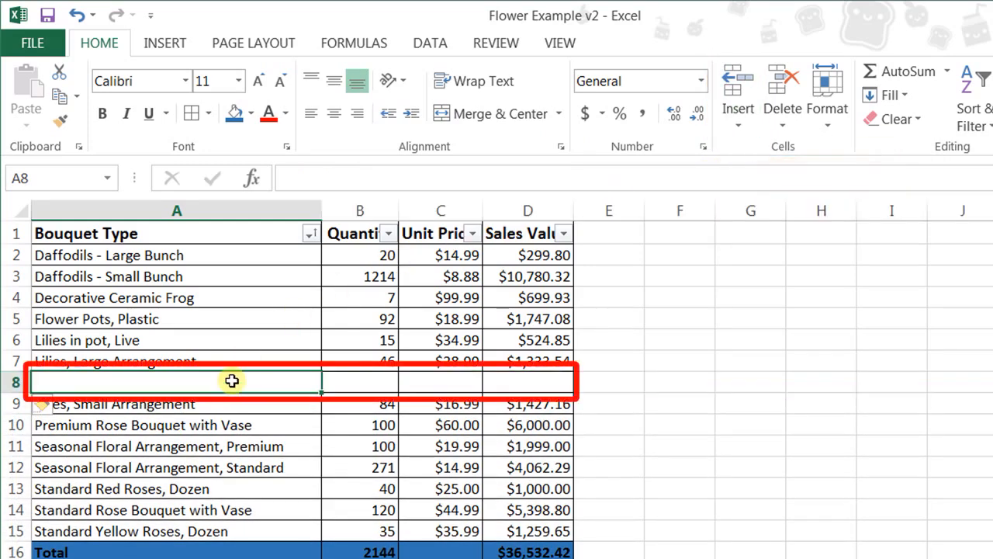
type("Zinnias")
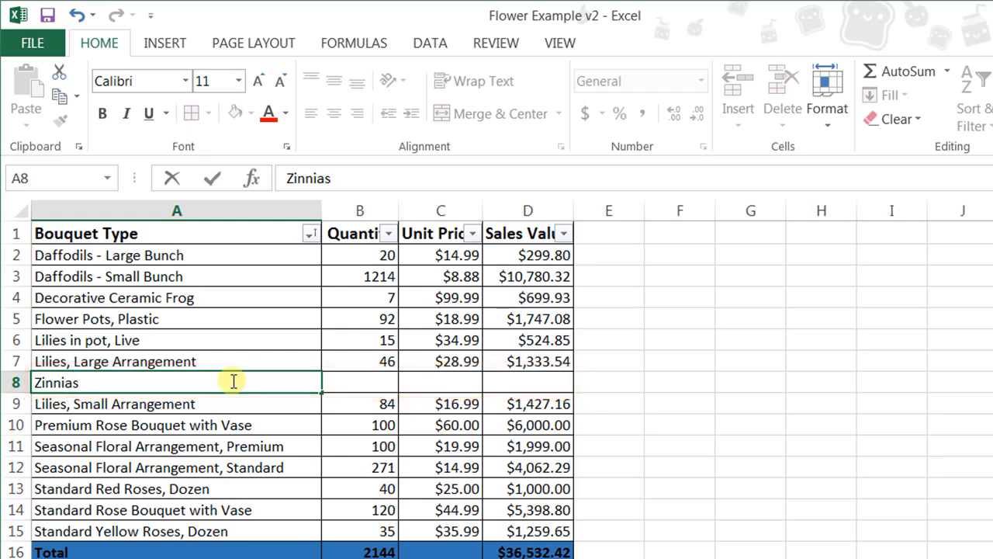
key("Tab")
type("24")
key("Tab")
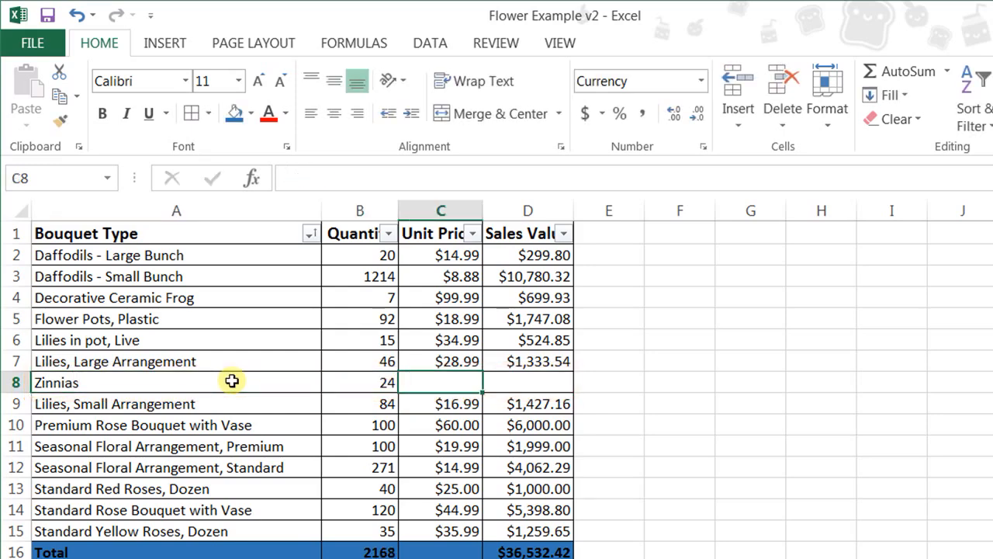
type("$34.79")
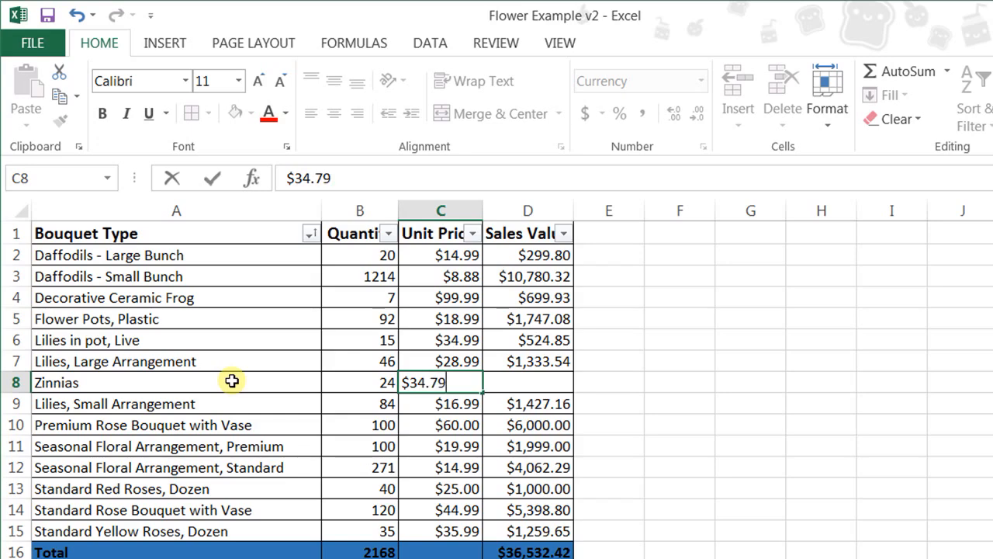
key("Return")
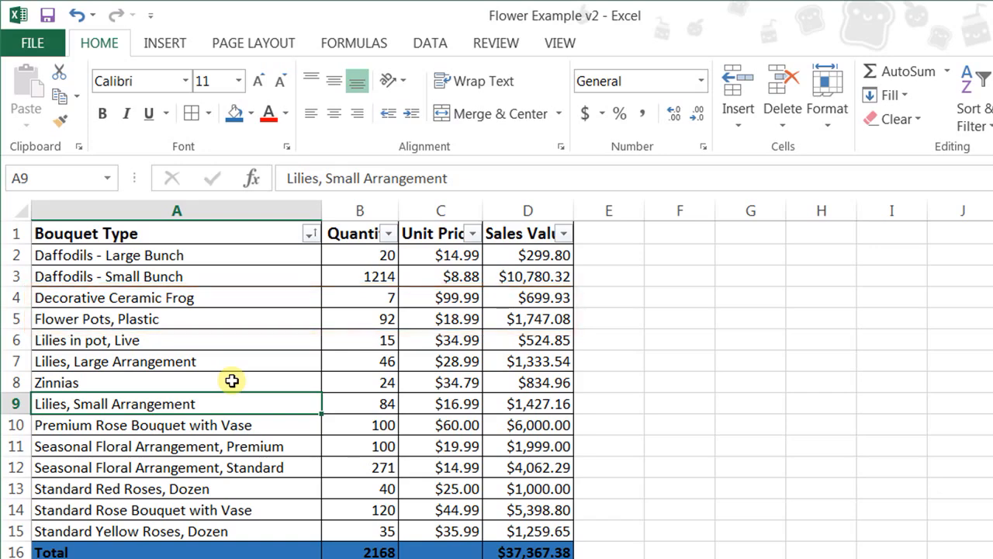
Delete the entire "Decorative Ceramic Frog" and "Flower Pots, Plastic" rows, rows 4 and 5.
left_click_drag(15, 297, 17, 317)
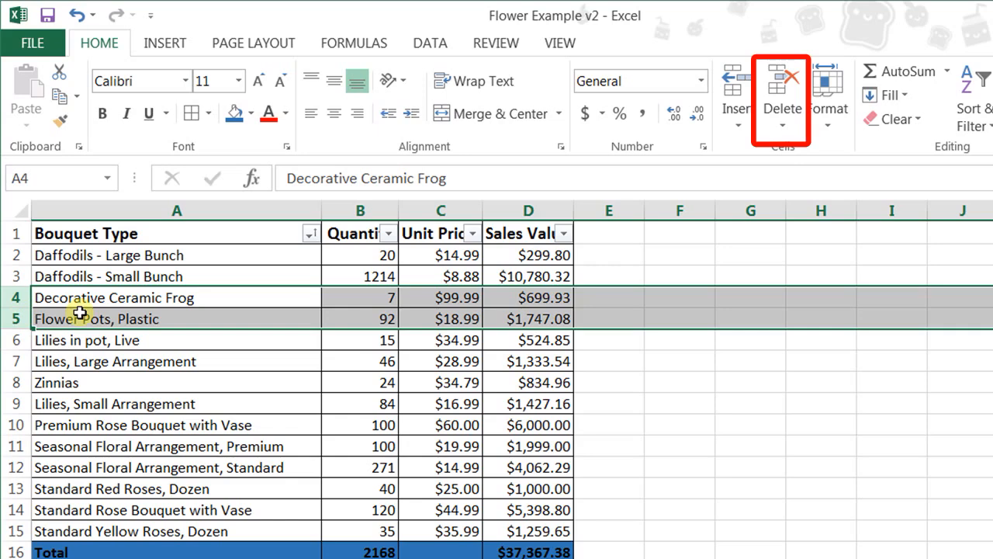
right_click(163, 299)
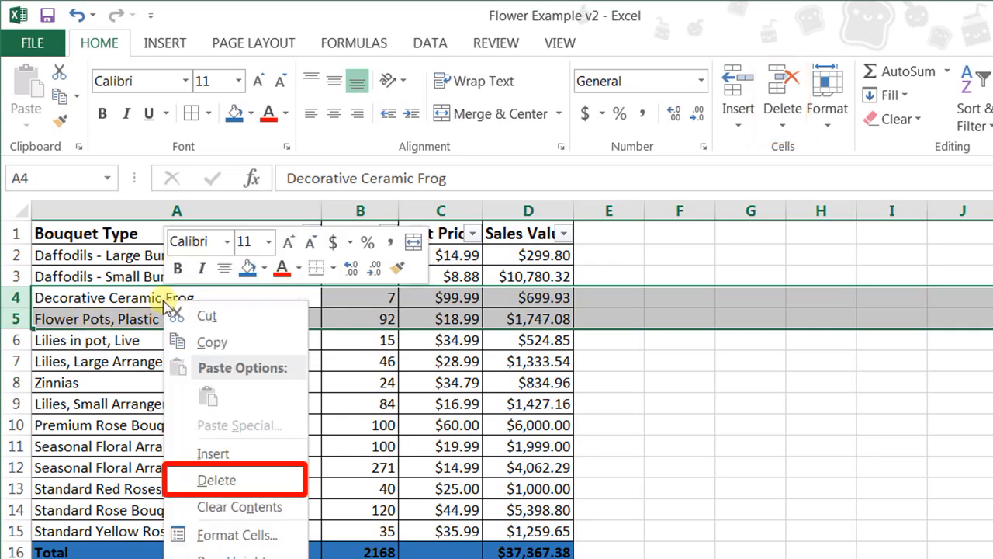
left_click(213, 478)
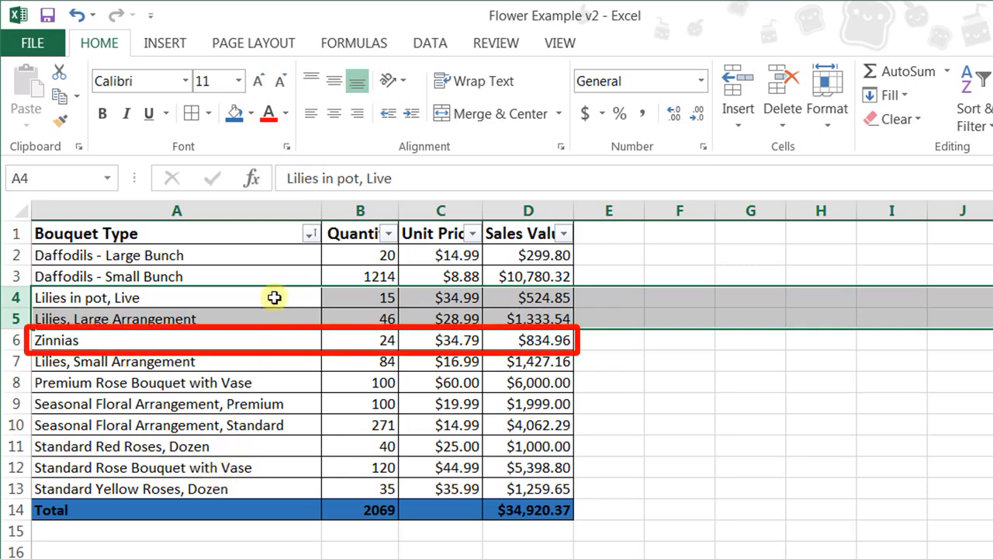
Try sorting the table from A to Z by Bouquet Type, and undo the sort.
left_click(310, 234)
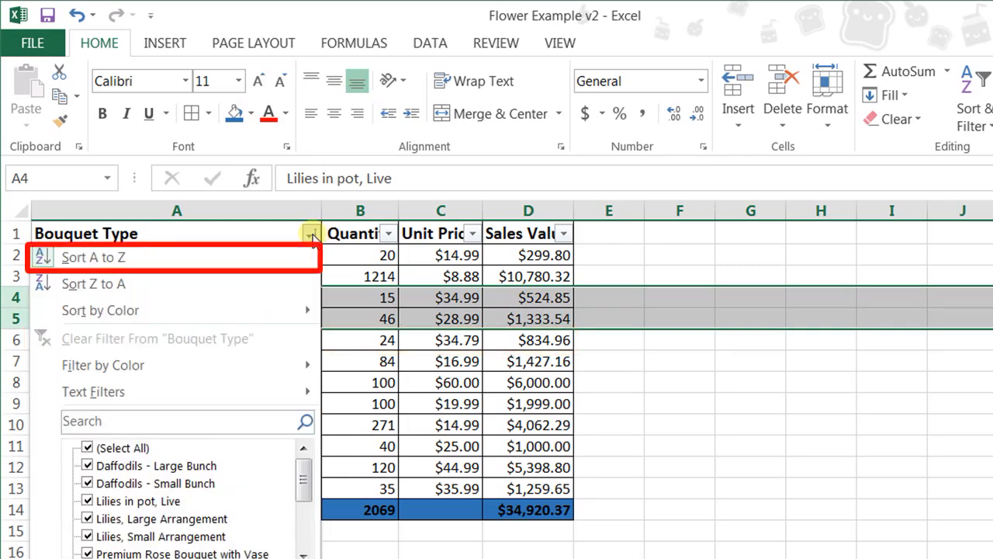
left_click(289, 259)
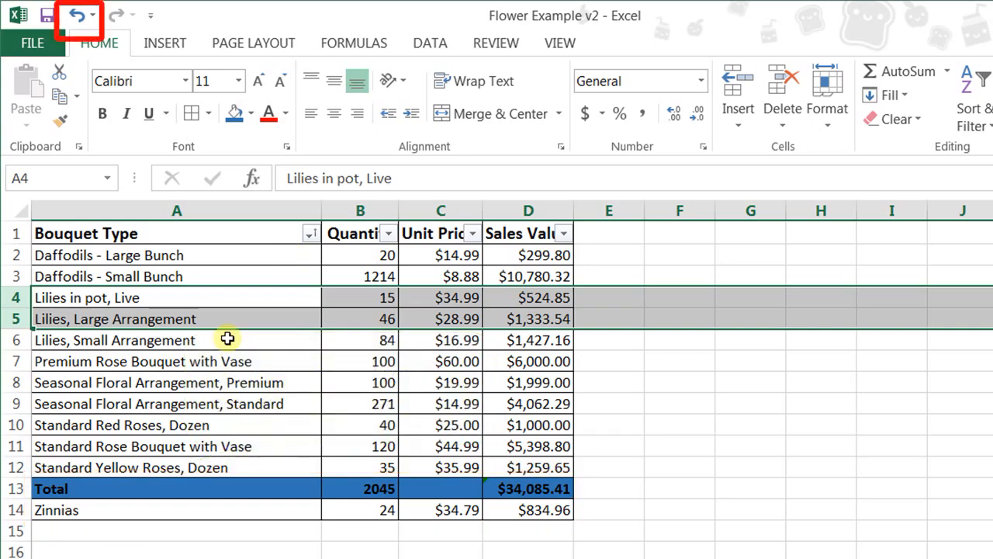
left_click(77, 14)
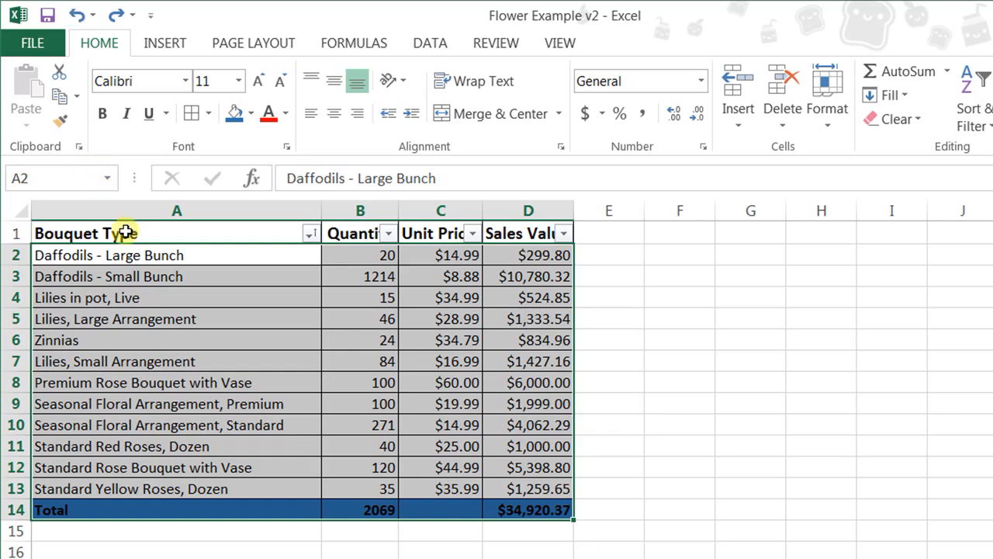
left_click(158, 326)
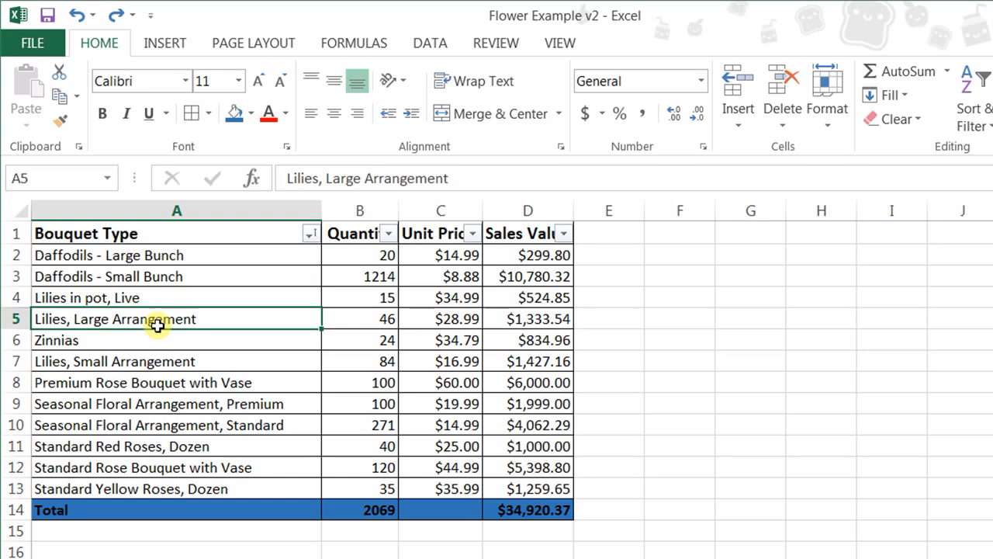
Format the "Bouquet Type" header in cell A1 with centered alignment, red font color and font size 18.
left_click(194, 235)
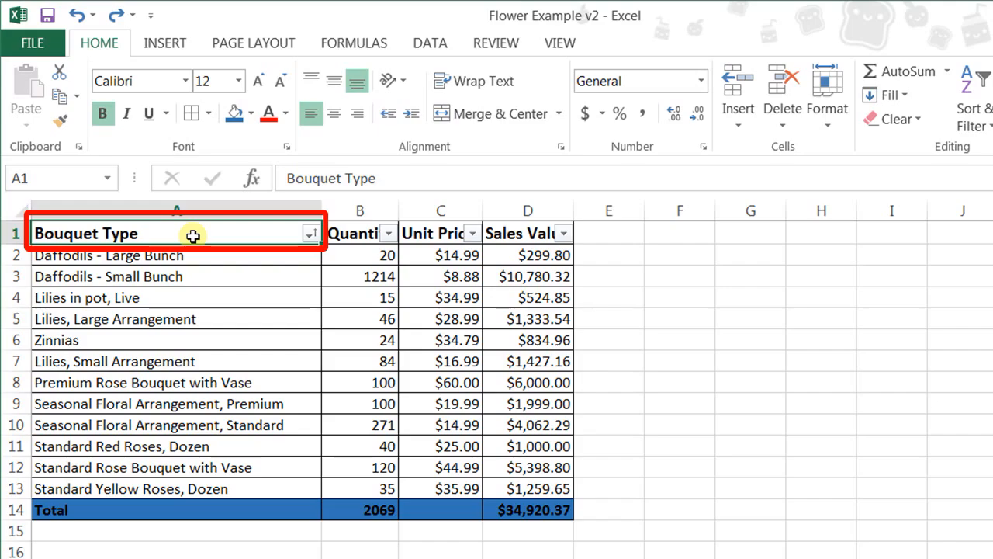
right_click(194, 235)
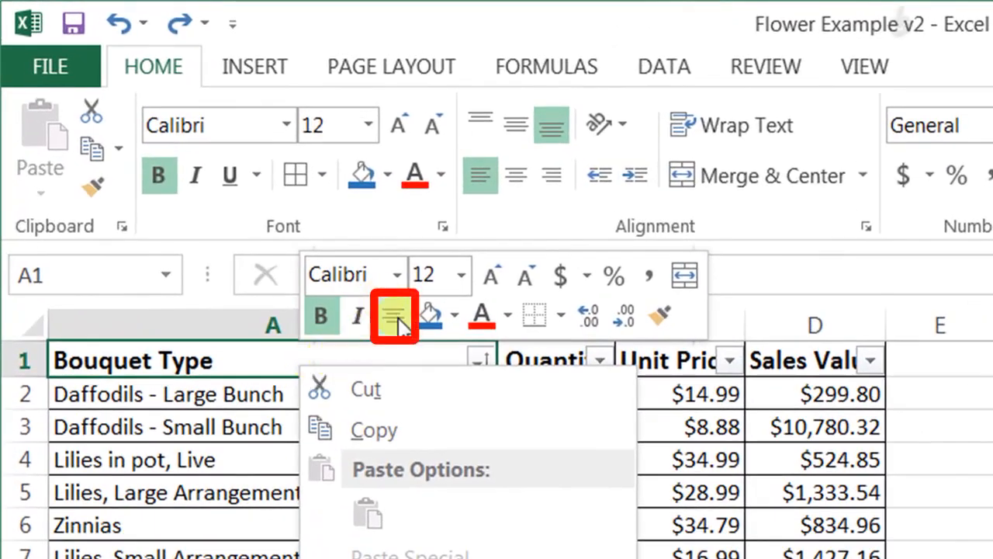
left_click(396, 322)
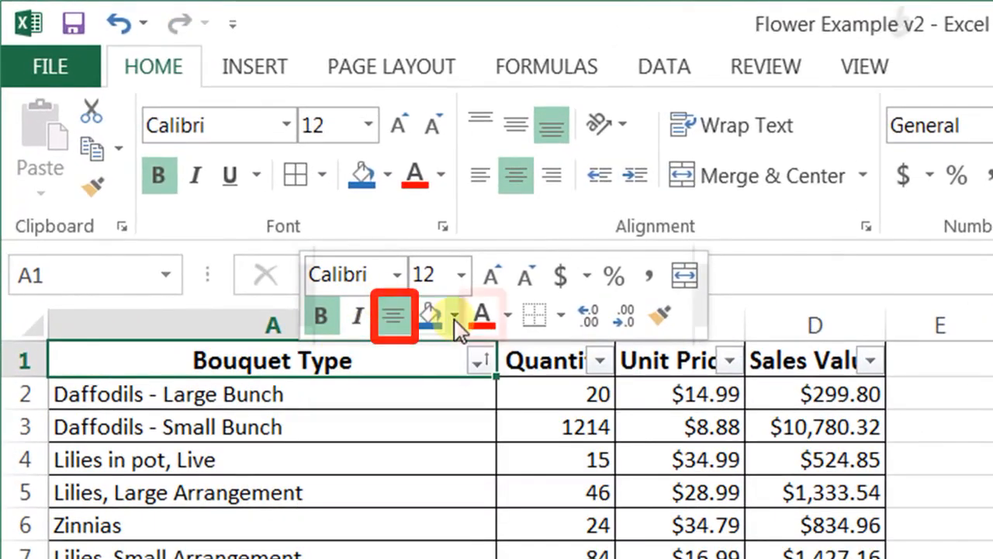
left_click(478, 314)
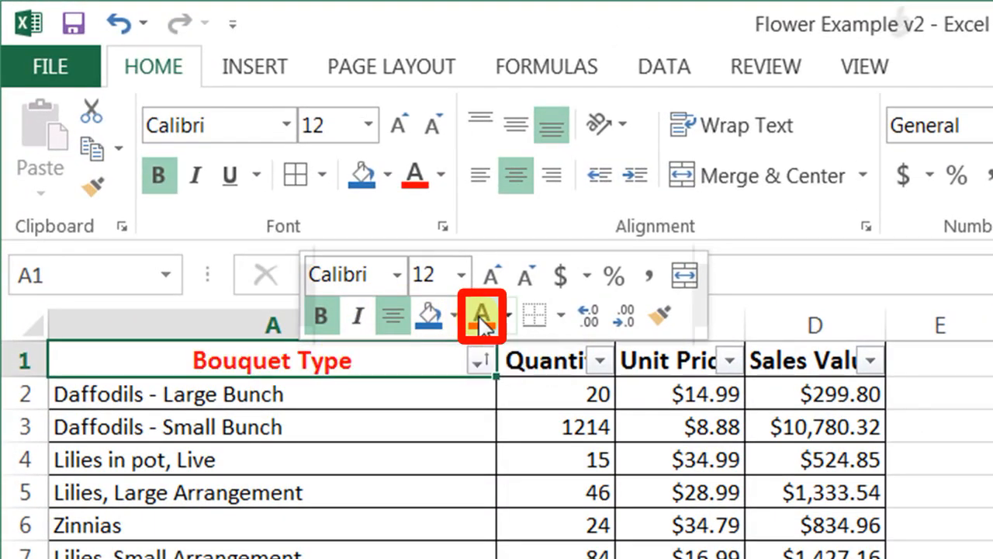
left_click(461, 274)
left_click(426, 541)
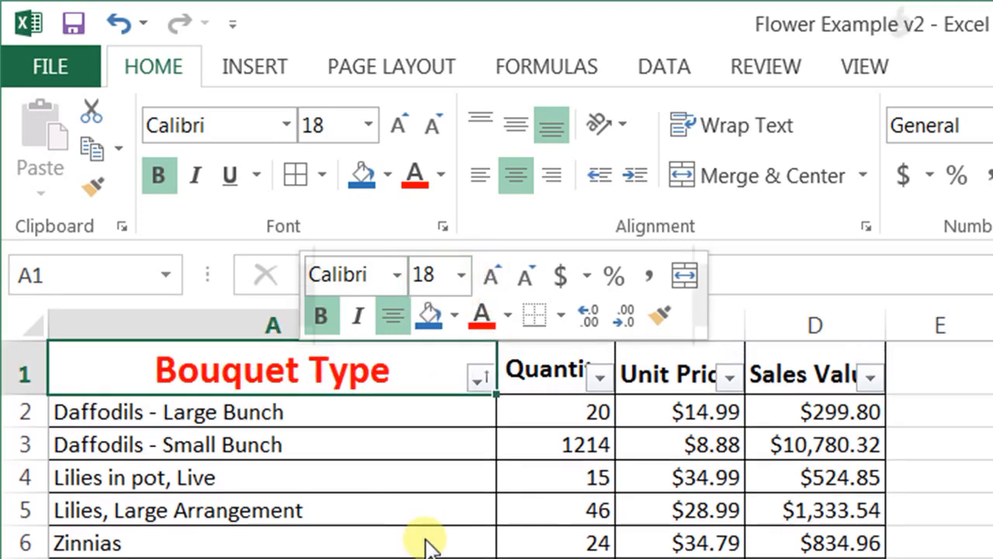